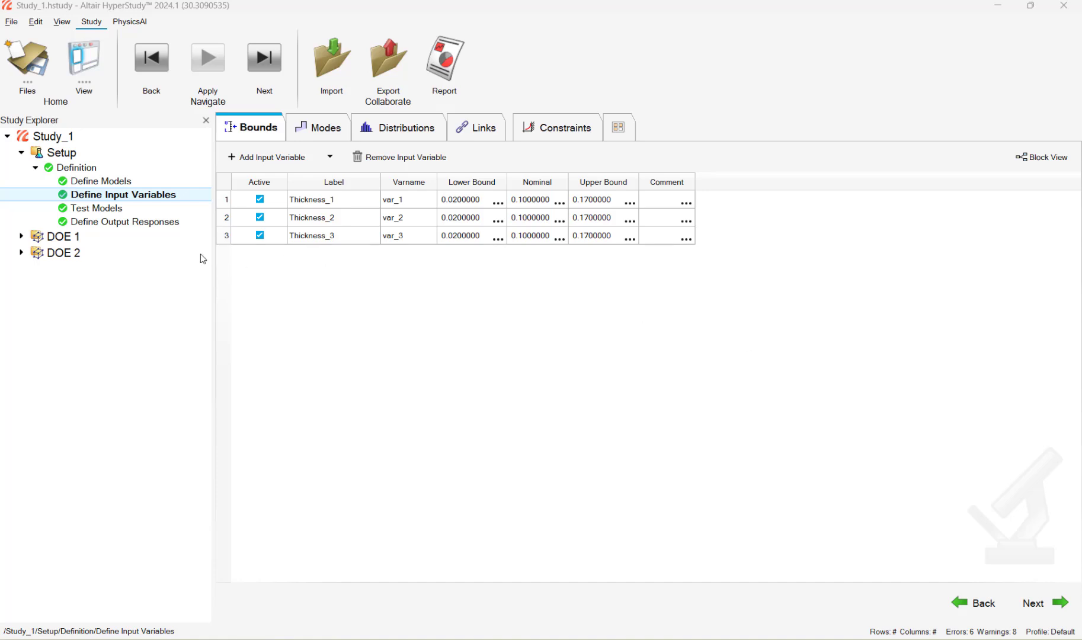
- Check the model list, the thickness input variable bounds and the output responses, finishing on Define Models
click(160, 182)
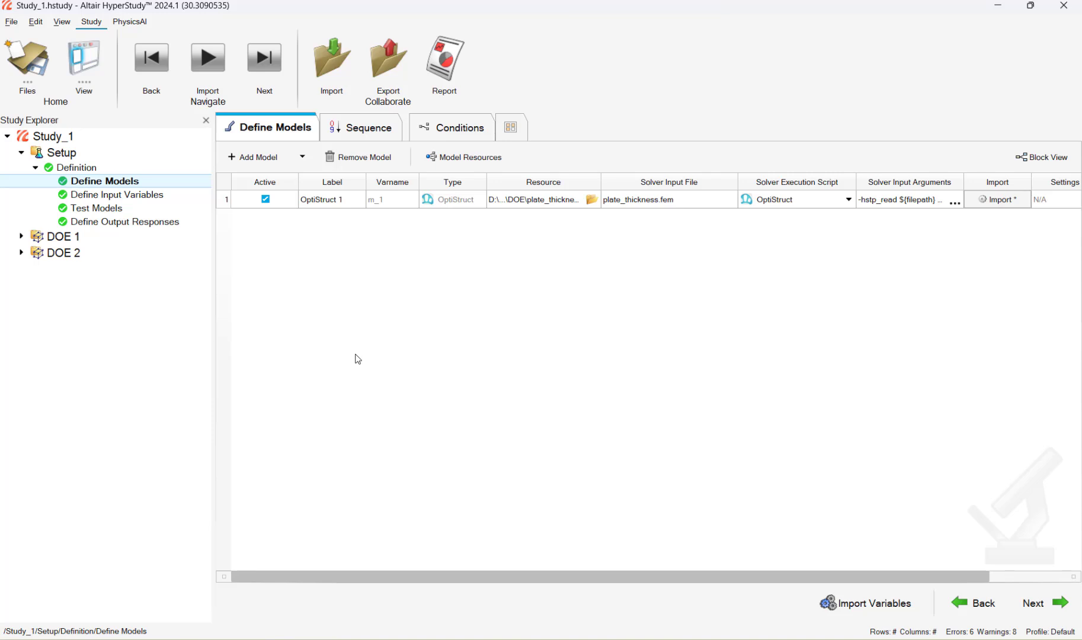
click(290, 168)
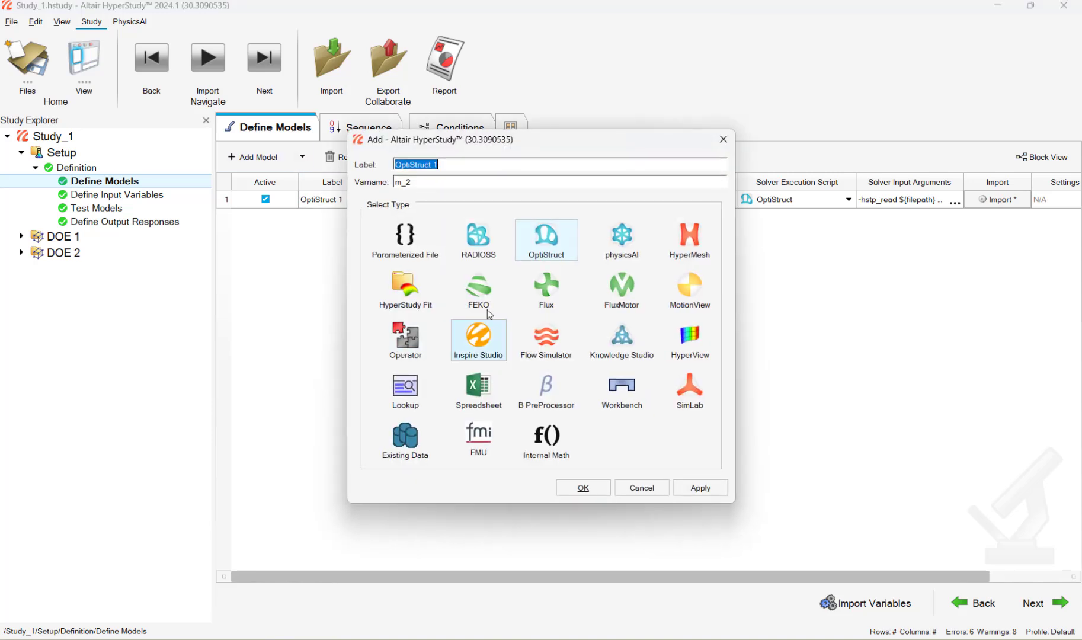
click(726, 144)
click(198, 200)
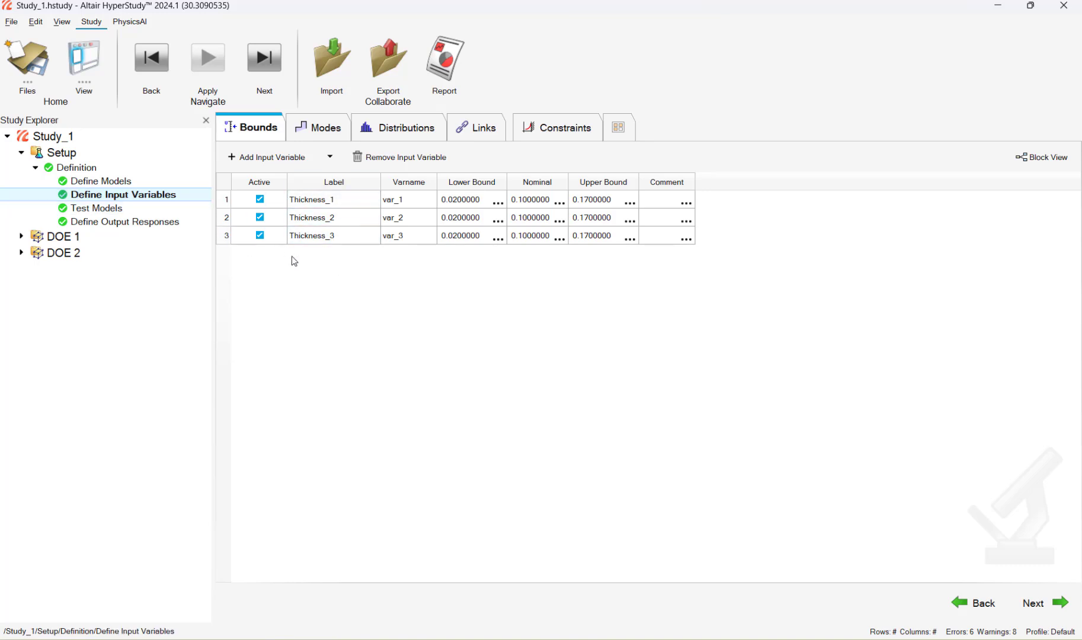
click(181, 228)
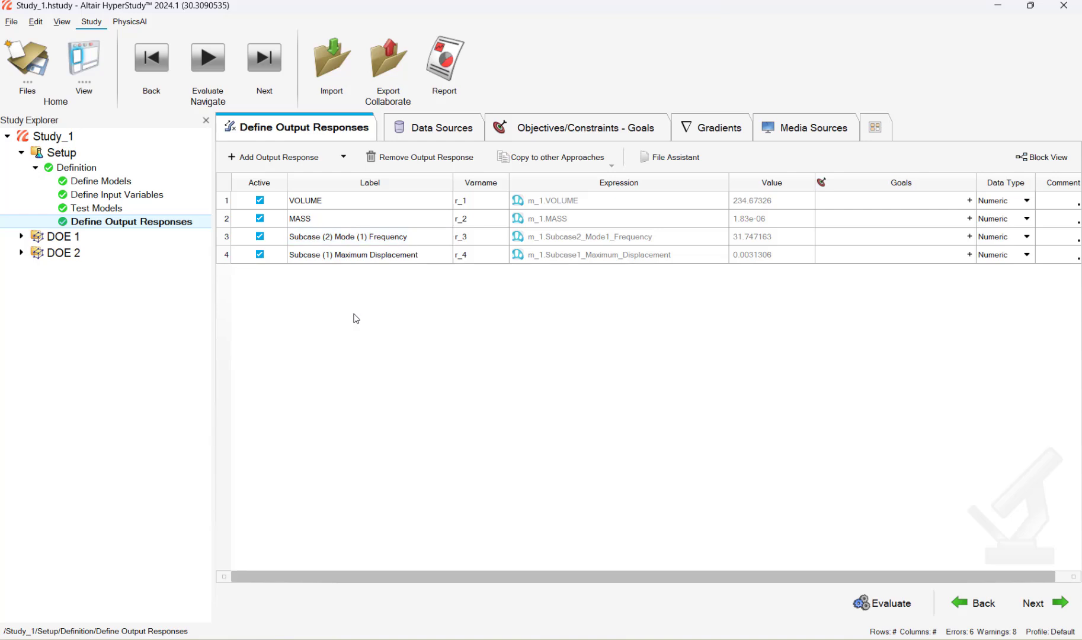
click(178, 182)
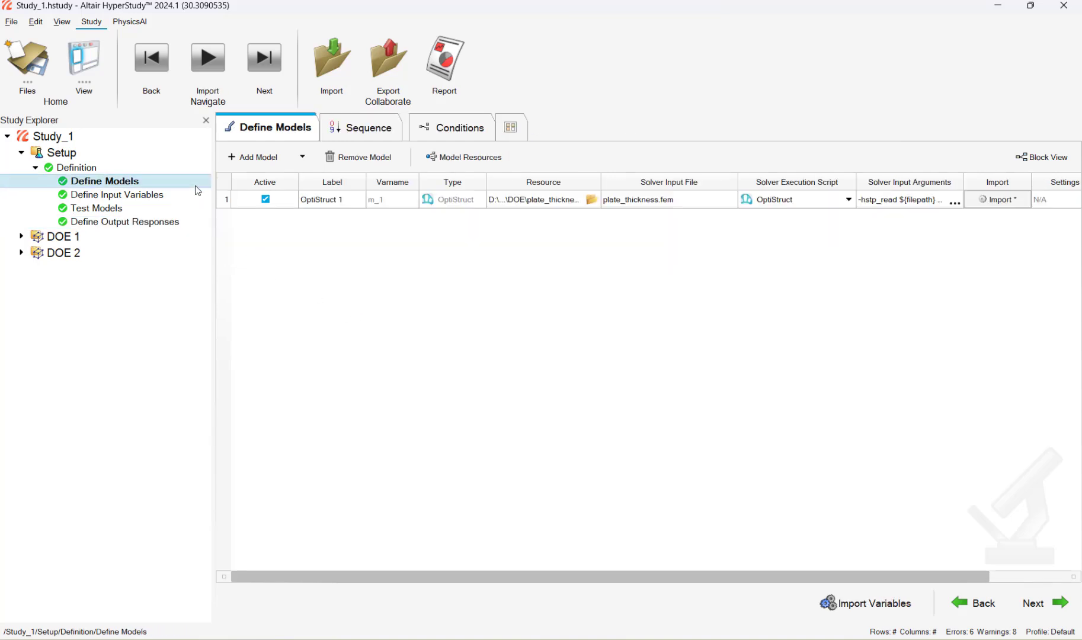
- Add a DOE approach, DOE 3, defined from Setup, and show its Specifications page
right_click(121, 287)
click(152, 301)
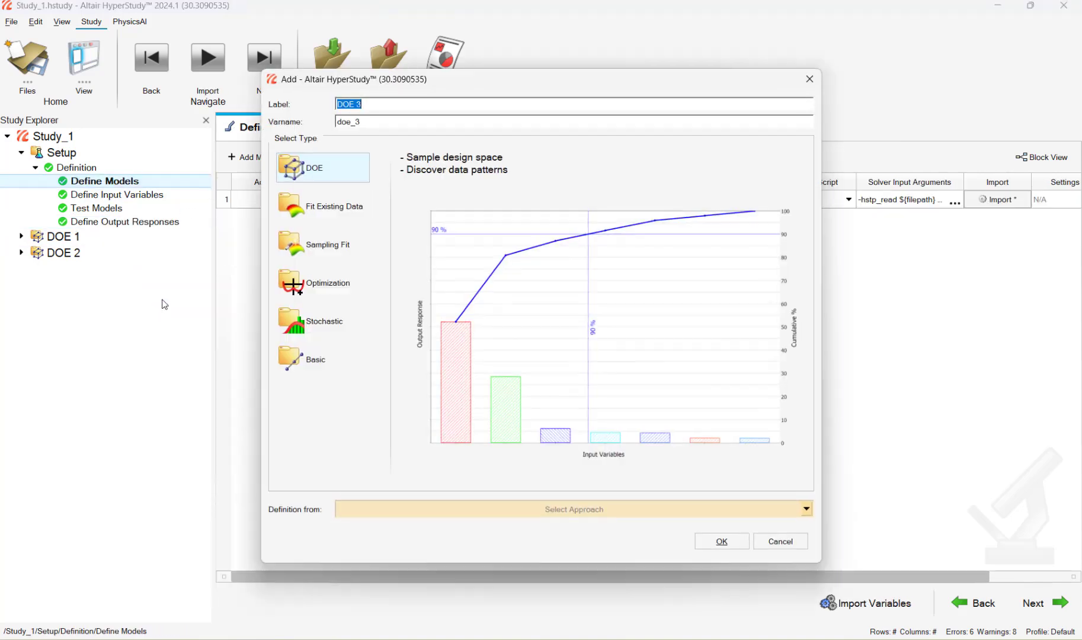
click(383, 508)
click(382, 584)
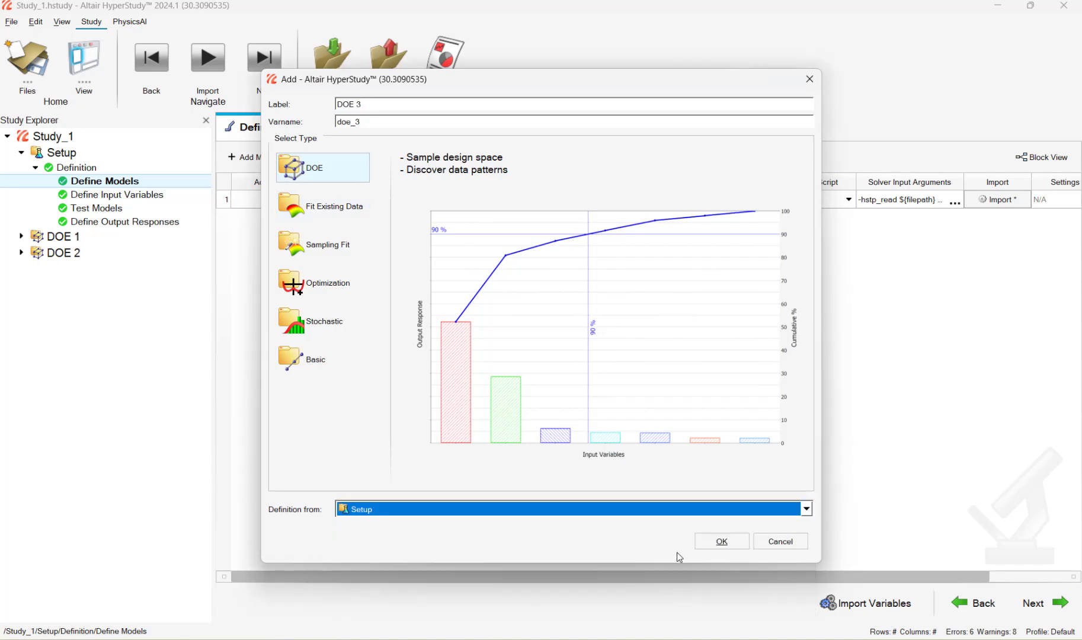
click(721, 541)
click(113, 298)
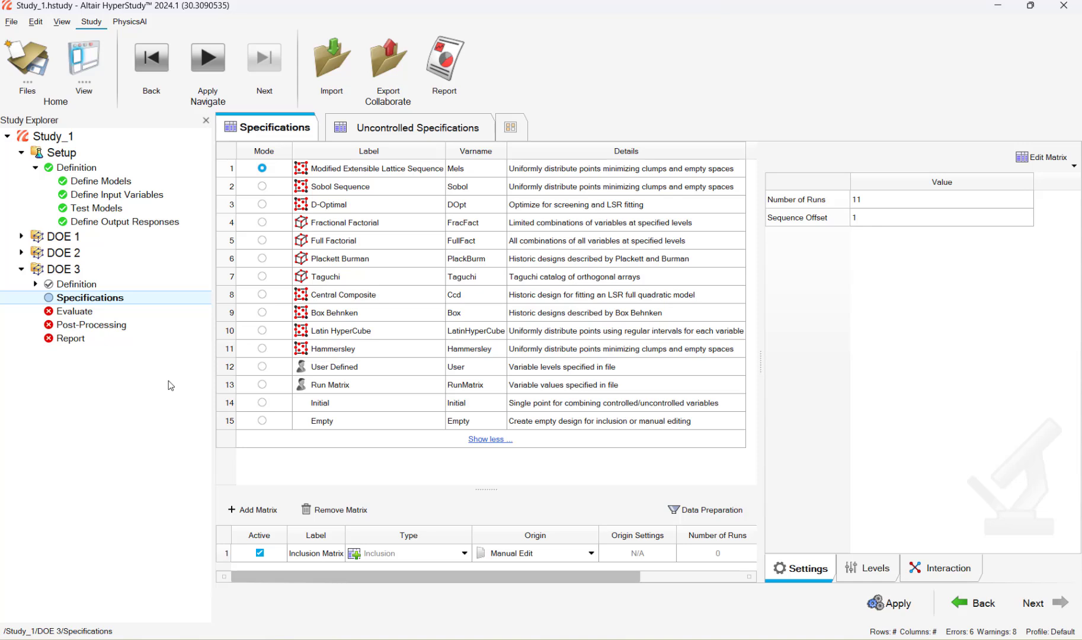
- Set DOE 3's specification mode to Full Factorial and apply it to generate 8 runs
click(262, 386)
click(262, 387)
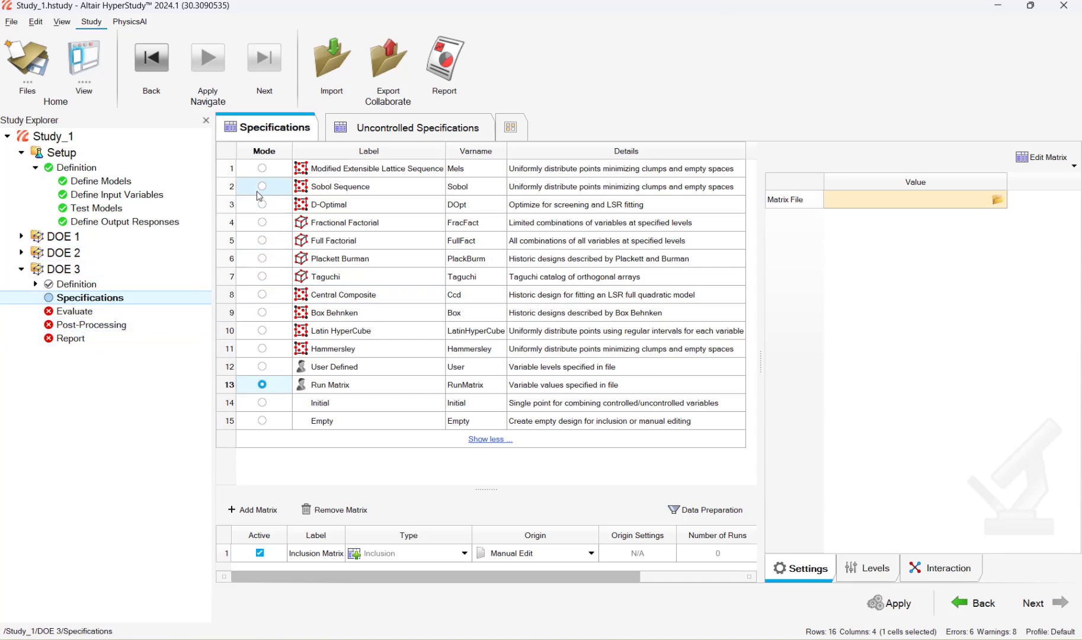
click(262, 167)
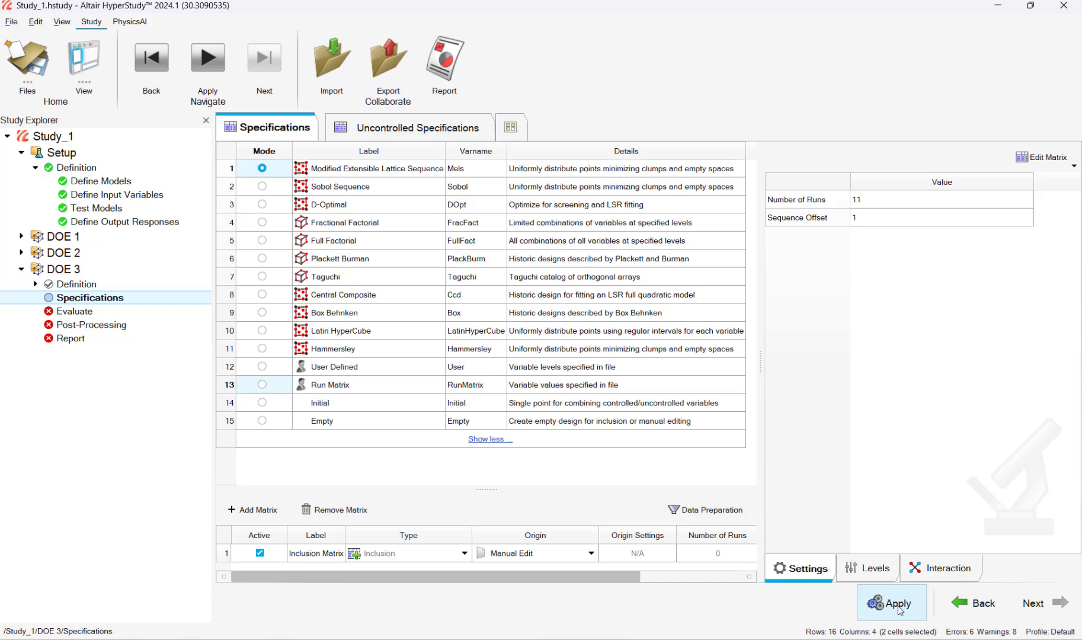
click(262, 240)
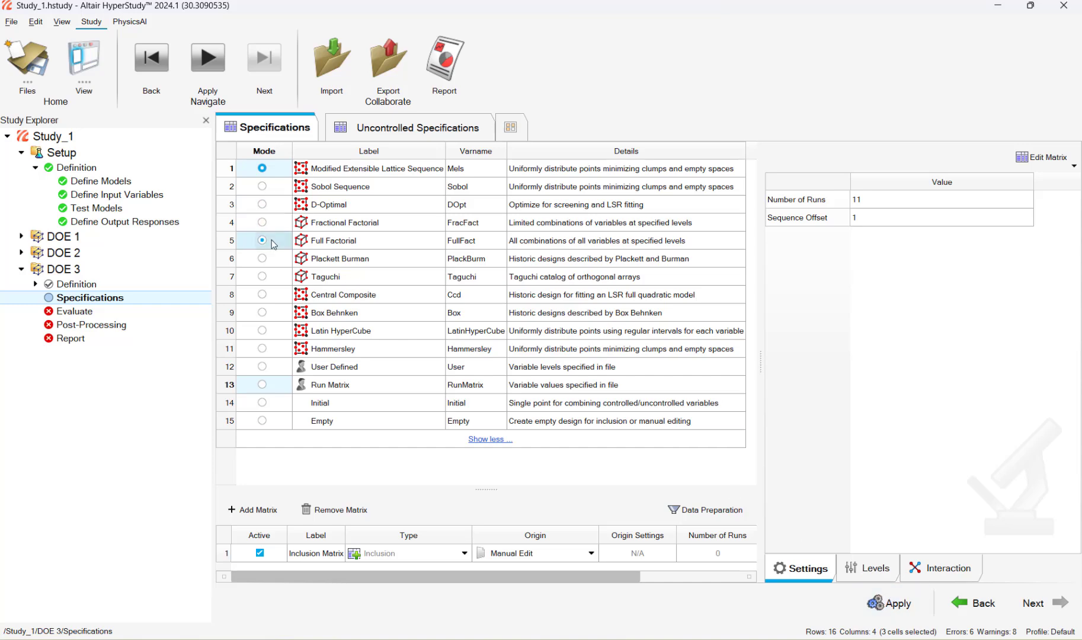
click(889, 604)
- Inspect the 8 runs' thickness values in Evaluation Data, then go back to Evaluation Tasks
click(1034, 603)
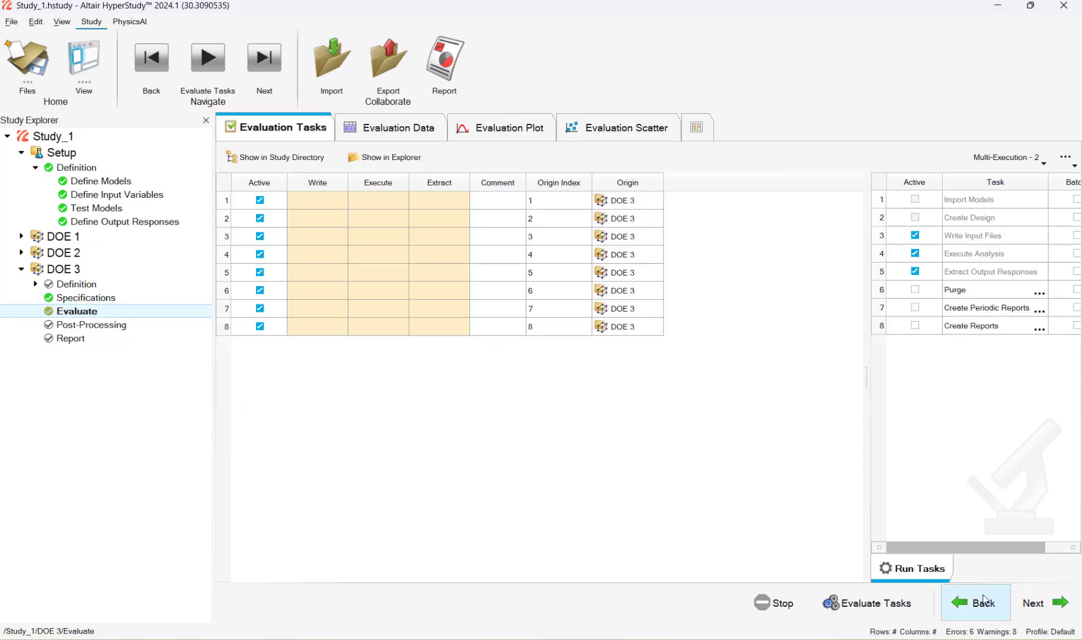
click(403, 135)
shift+click(338, 207)
drag(338, 207, 389, 397)
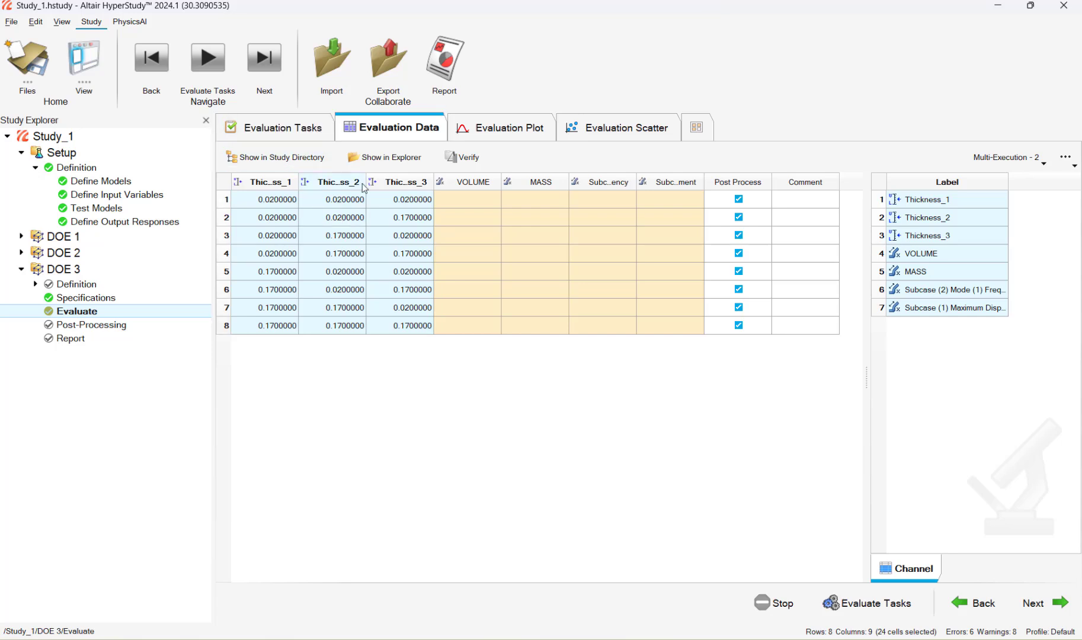
click(278, 127)
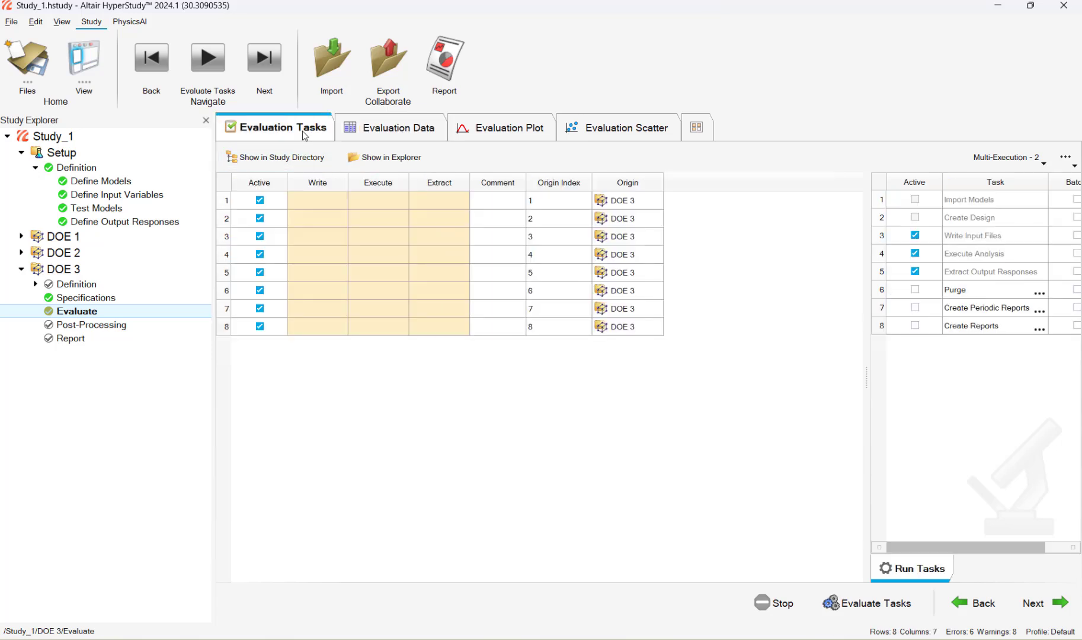
- Compare the 15 thickness points in A2:C16 with HyperStudy's three thickness variable labels
key(alt+Tab)
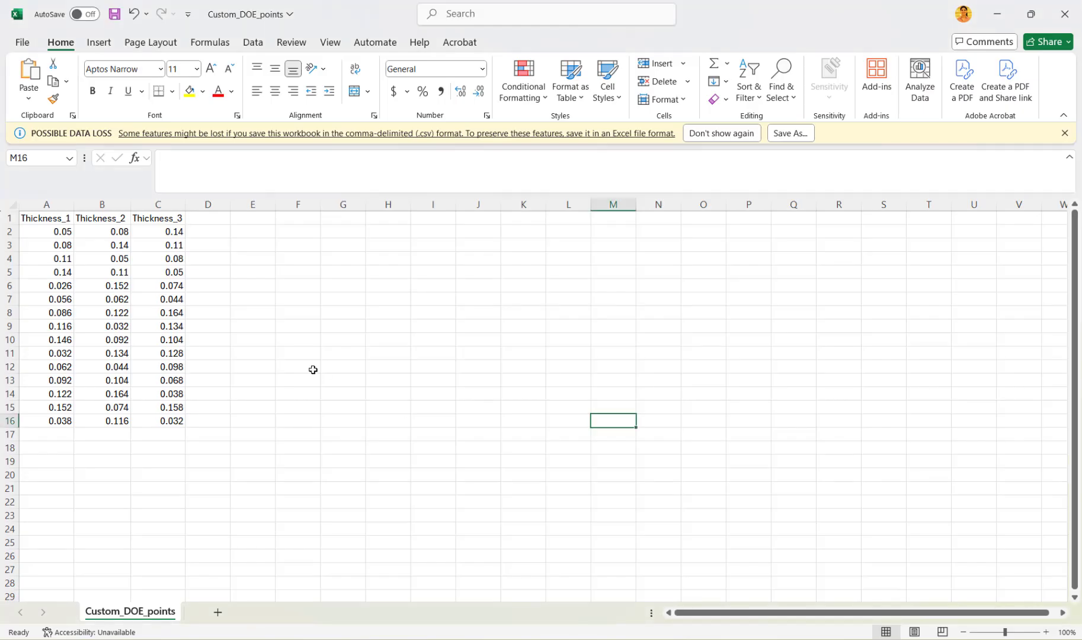
click(314, 369)
click(57, 235)
drag(57, 234, 183, 421)
click(252, 389)
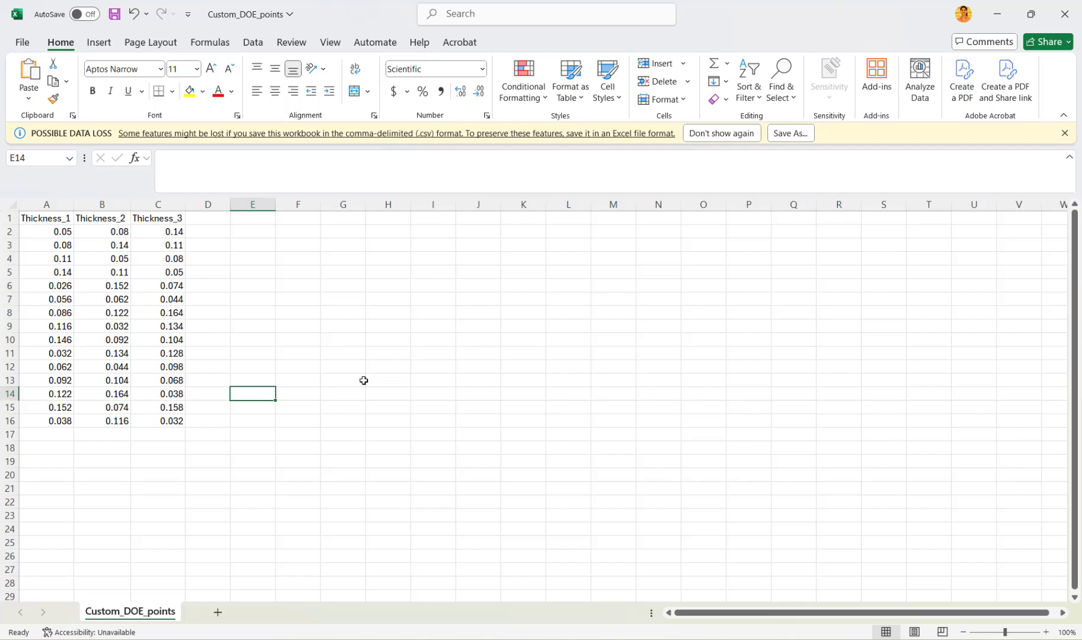
key(alt+Tab)
click(179, 196)
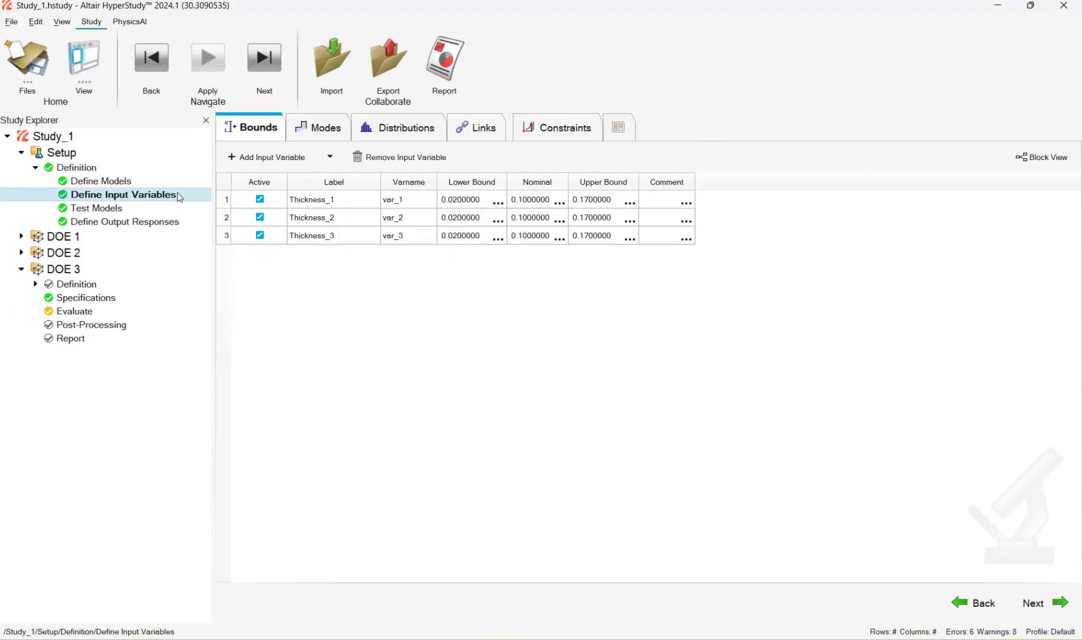
drag(309, 199, 316, 236)
- Match the Thickness_1–Thickness_3 column headers against the input variable labels
key(alt+Tab)
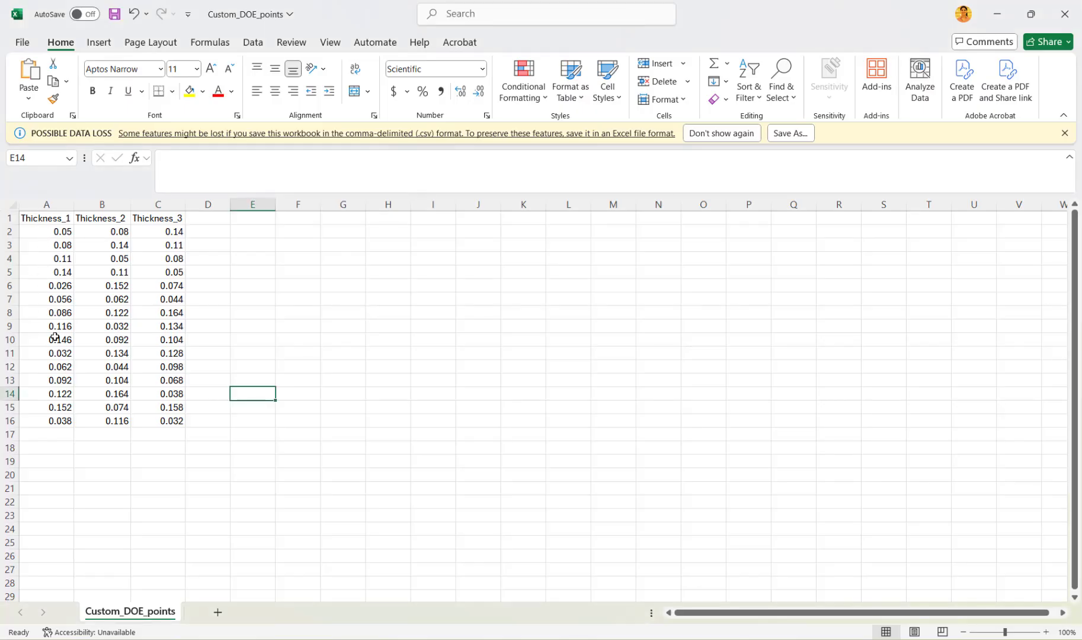
click(52, 219)
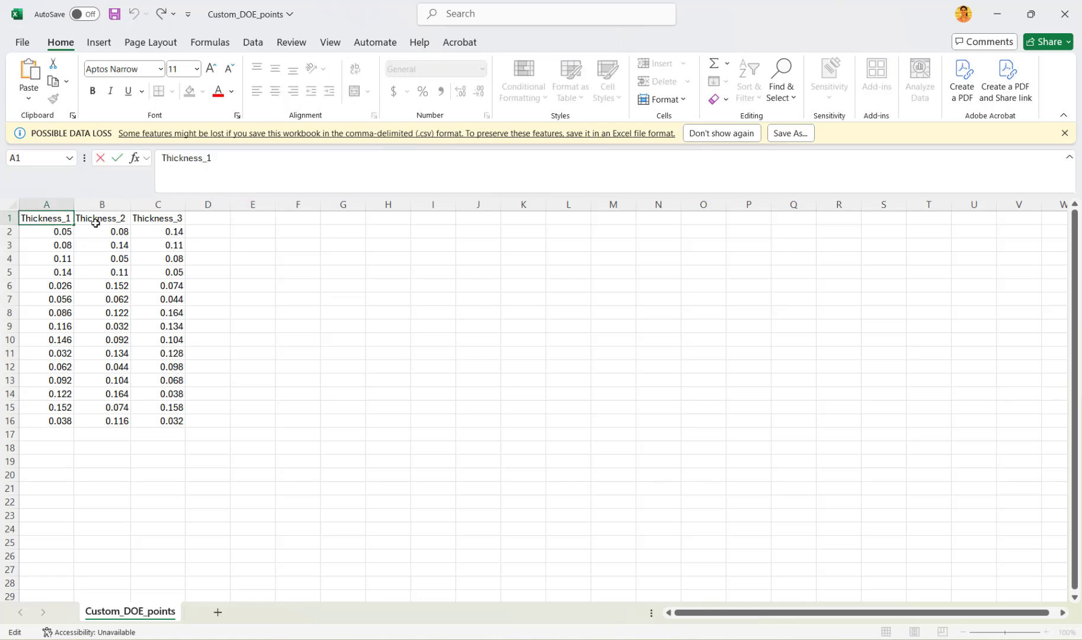
click(97, 221)
click(149, 218)
key(alt+Tab)
click(323, 200)
click(323, 237)
- Recheck the spreadsheet thickness values, then return to HyperStudy's input variables
key(alt+Tab)
drag(56, 231, 172, 419)
click(265, 359)
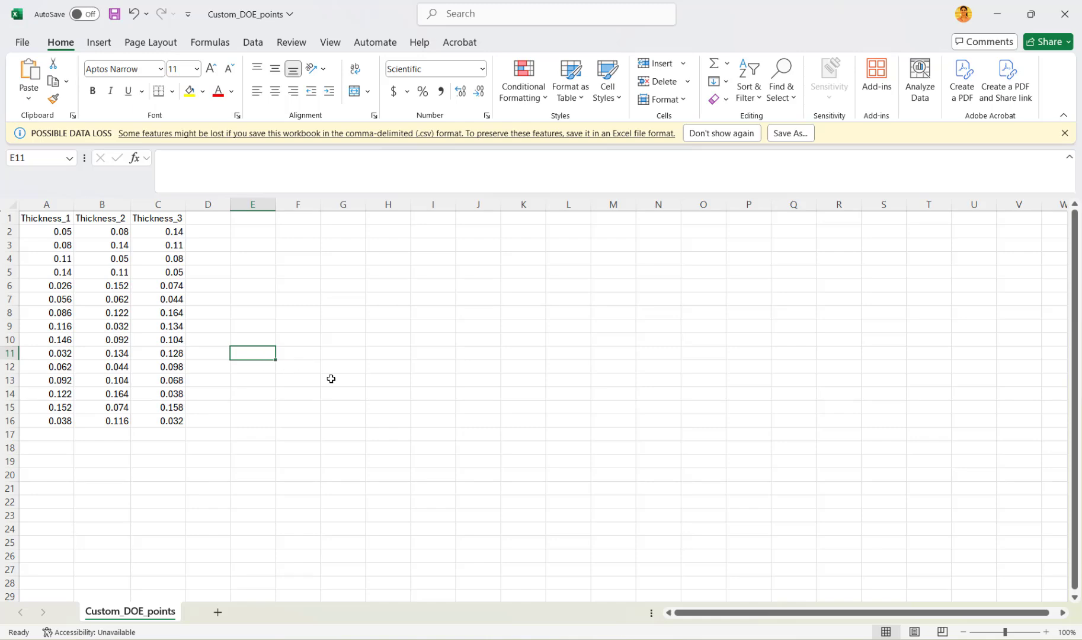
key(alt+Tab)
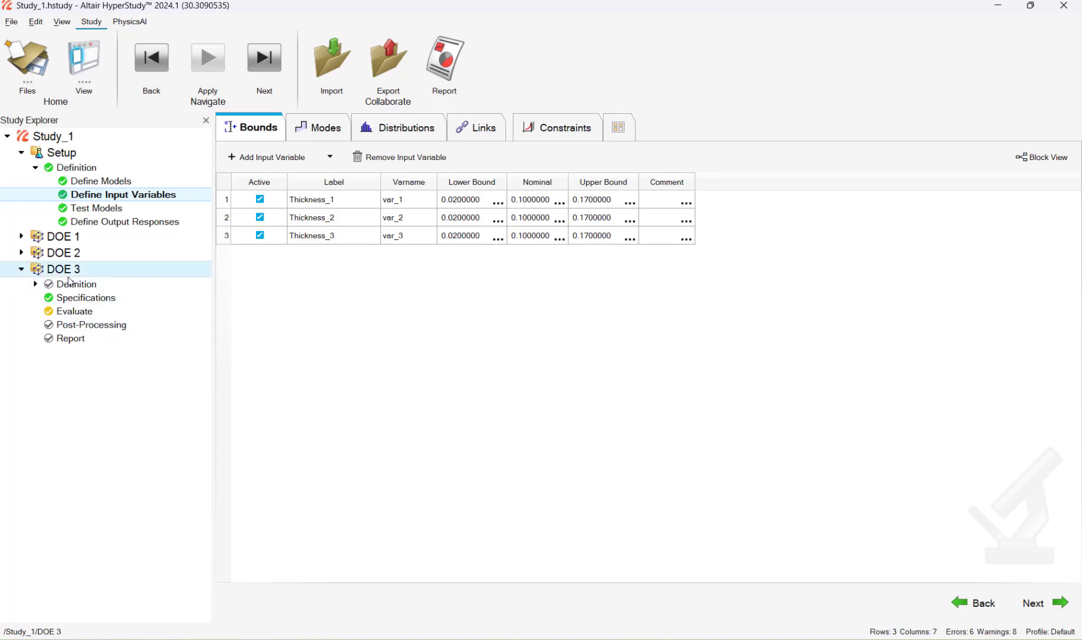
- Switch DOE 3 to Run Matrix, accept the warning, and load Custom_DOE_points.csv as the matrix file
click(82, 301)
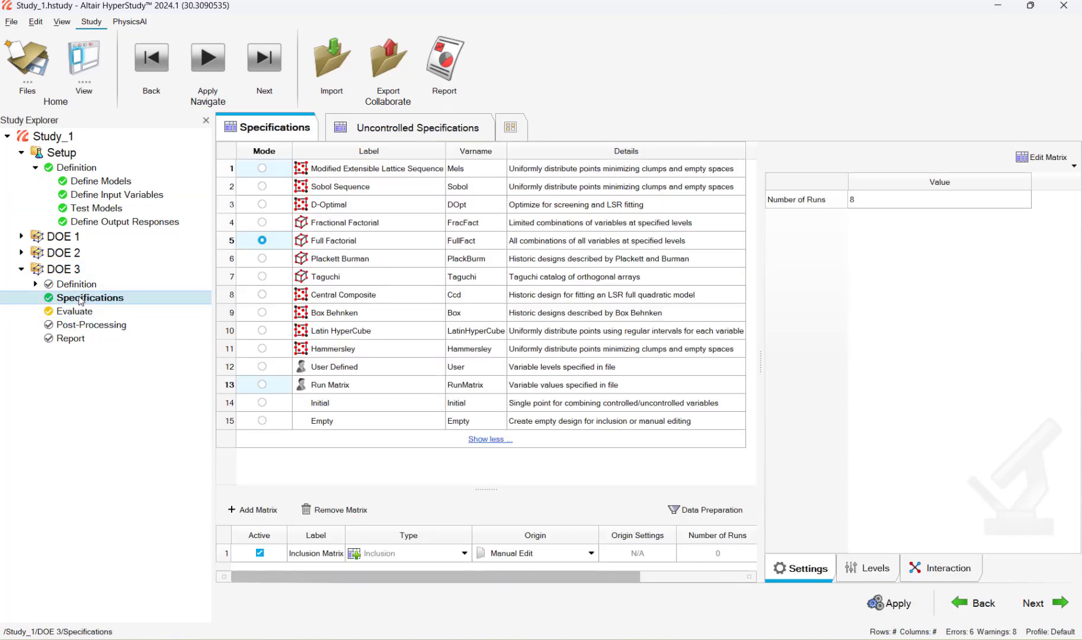
click(266, 389)
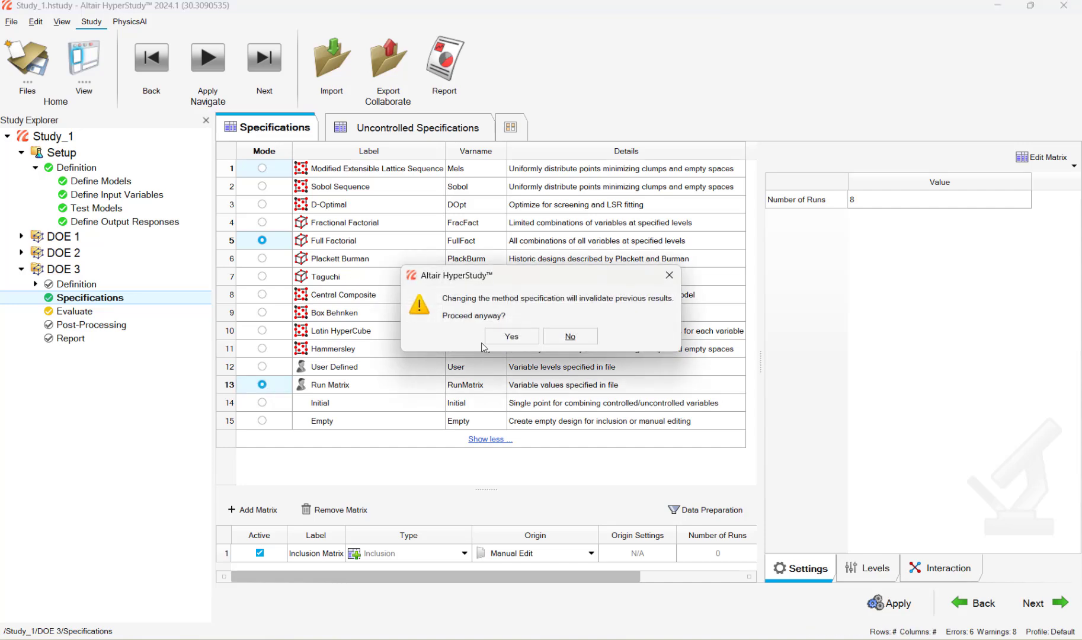
click(511, 336)
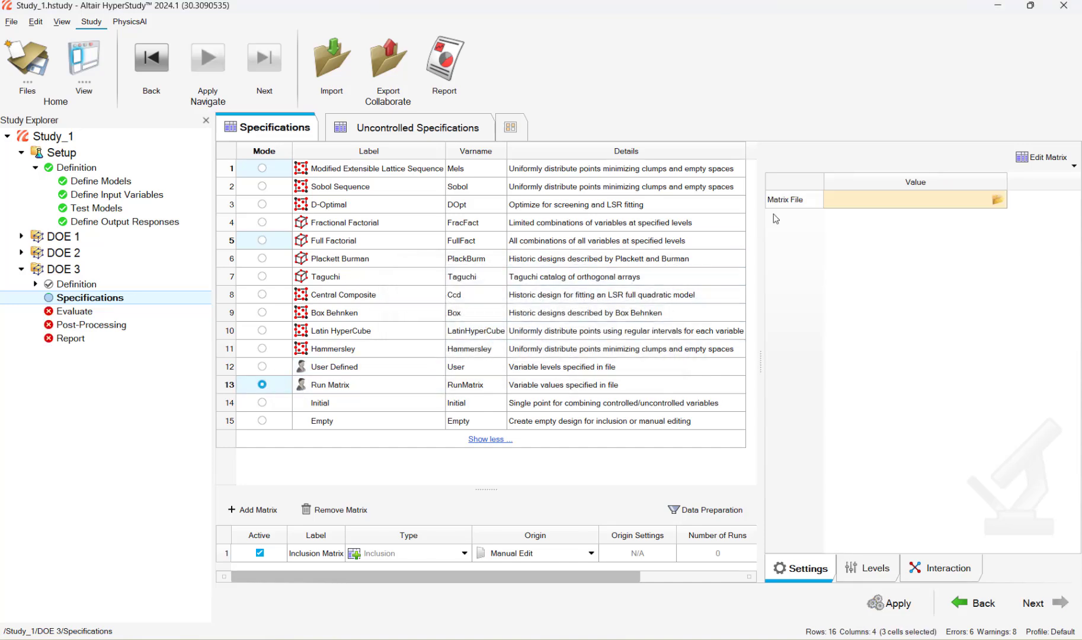
click(997, 201)
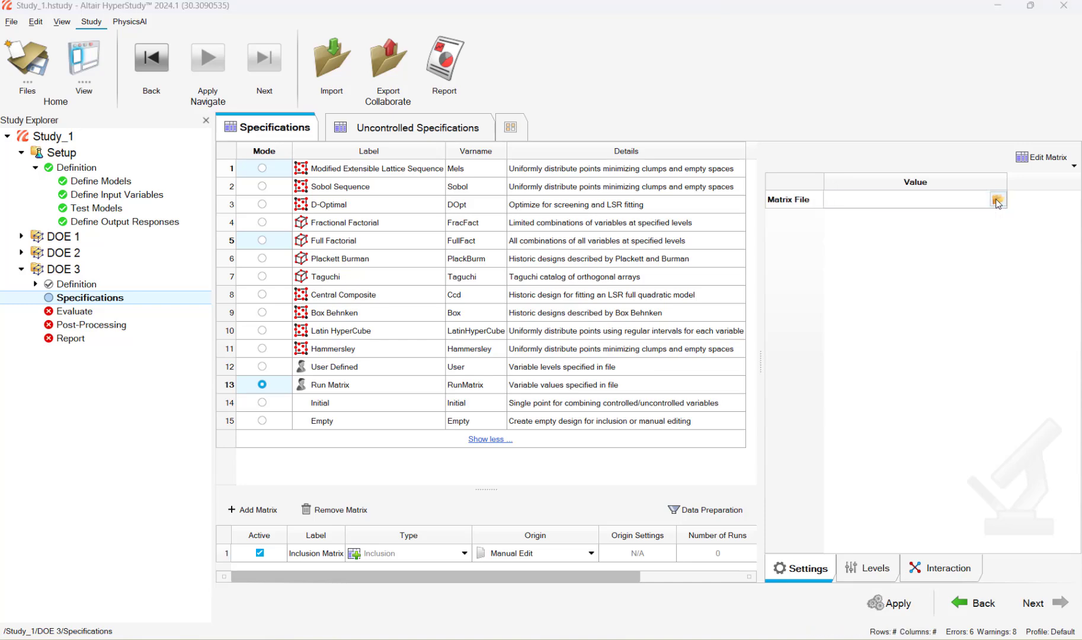
click(222, 166)
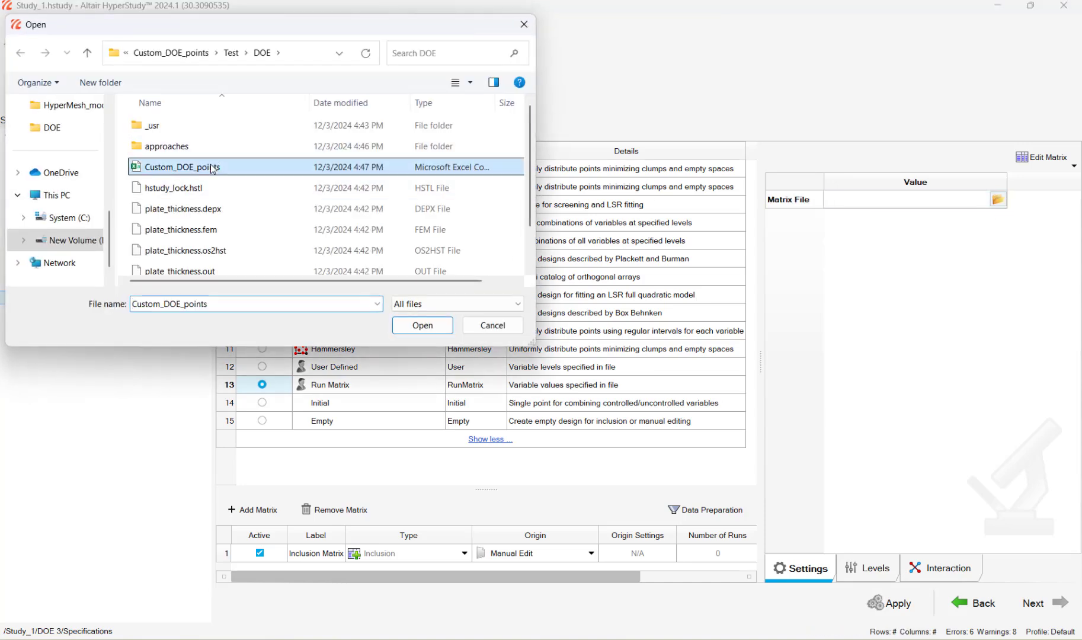
click(423, 325)
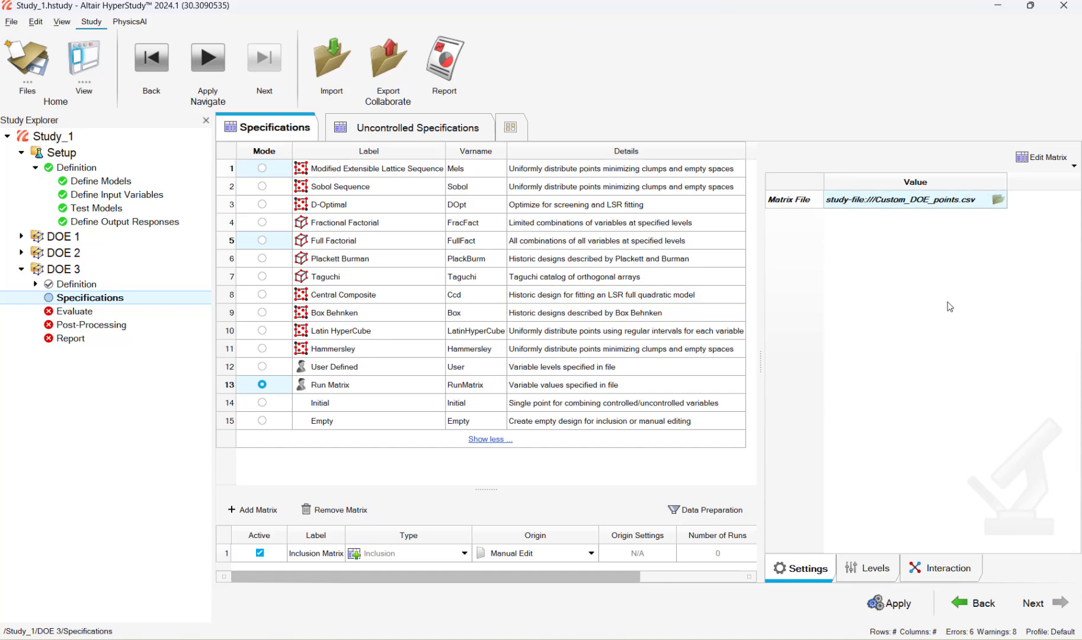
- Apply the run matrix and view the resulting 15 runs in the Evaluation Data table
click(890, 604)
click(1038, 604)
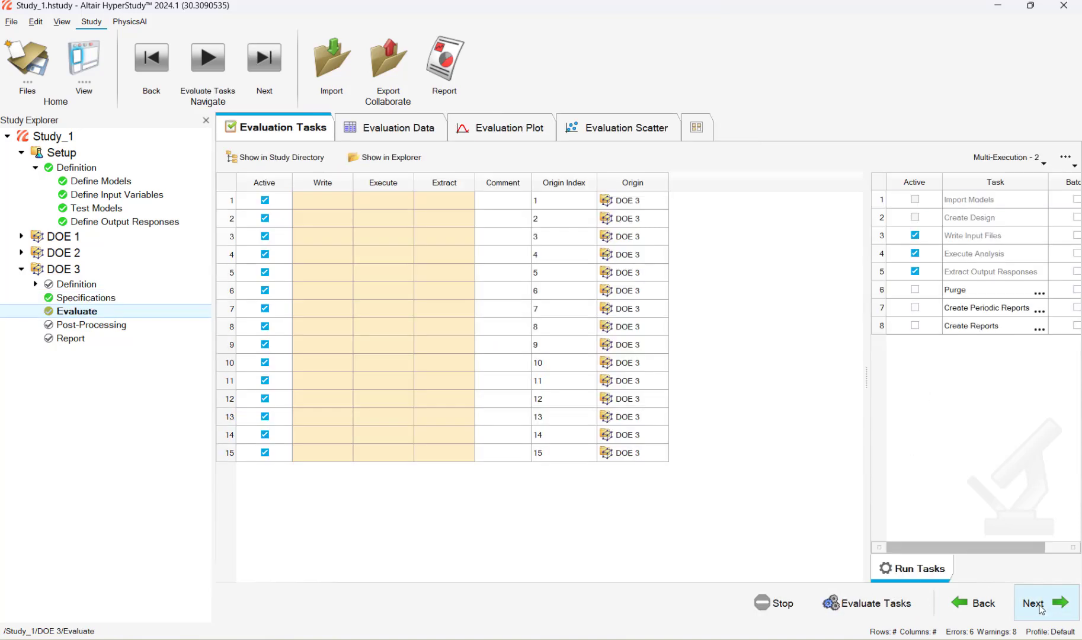
click(393, 135)
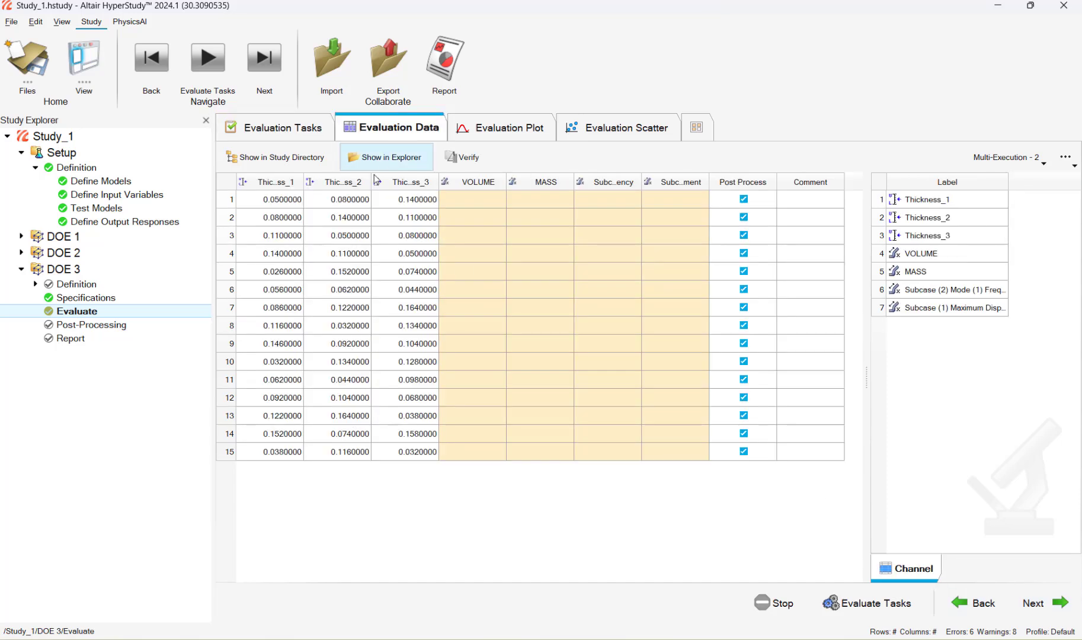
drag(275, 200, 405, 200)
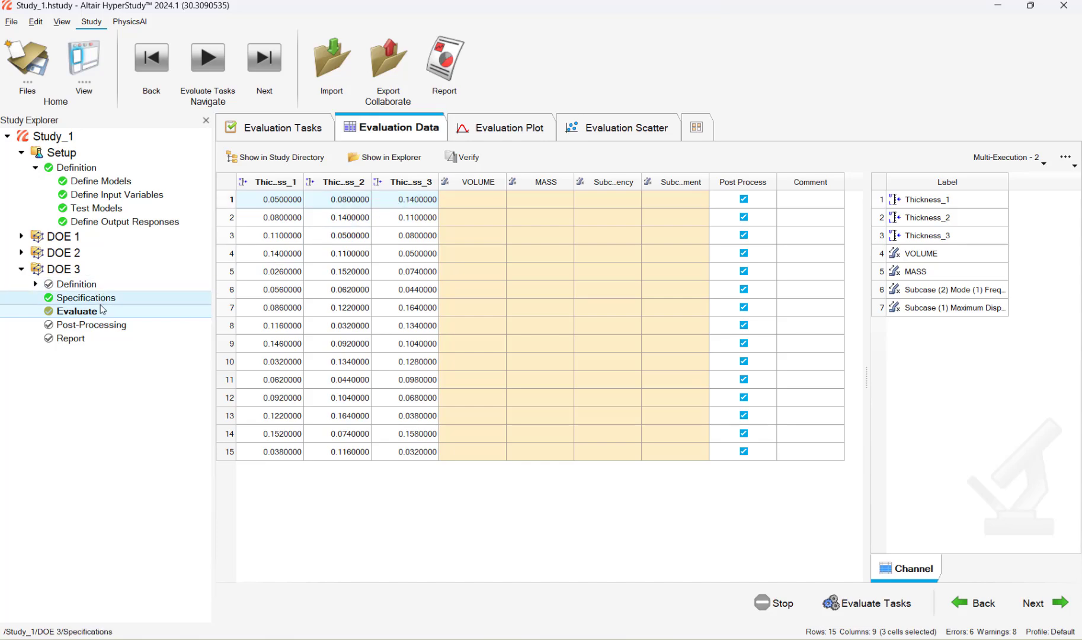
click(68, 298)
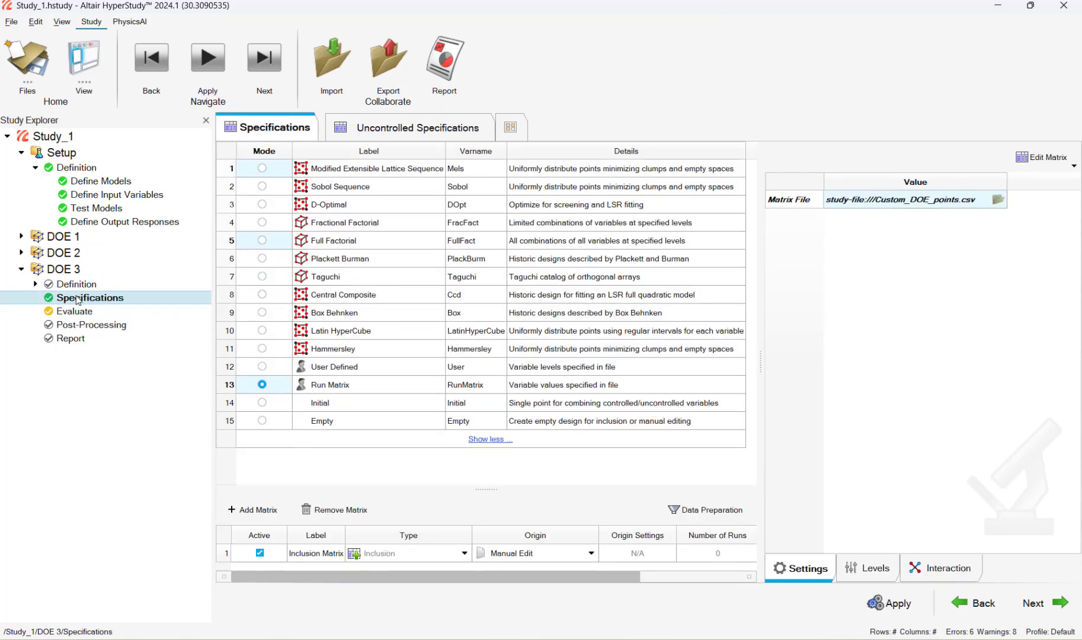
click(162, 313)
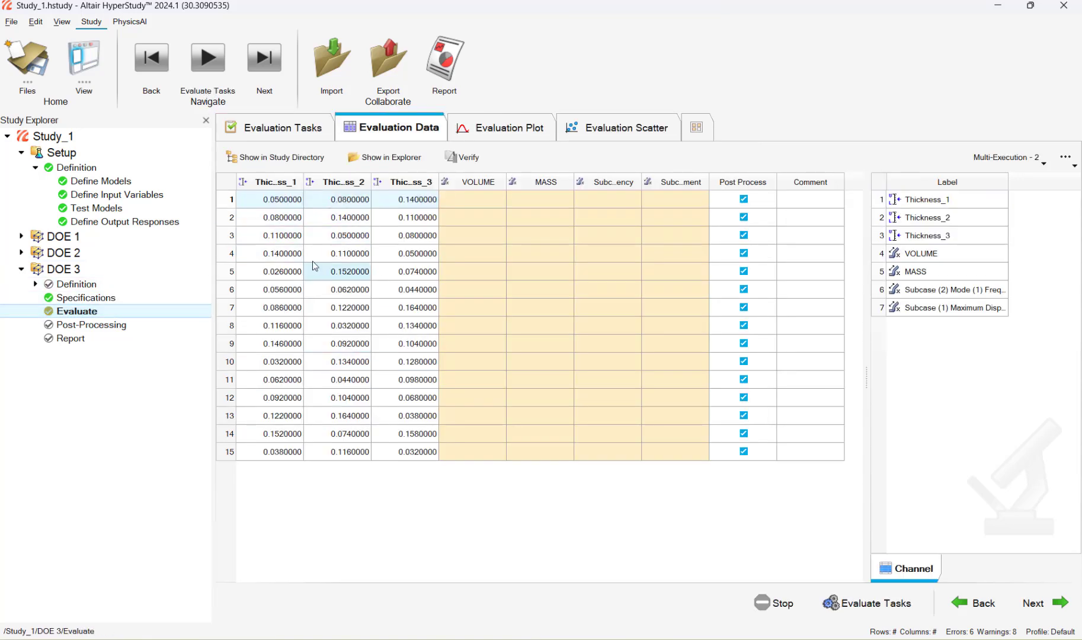
- Compare the 15 runs' Thickness_1–3 values with those in the Custom_DOE_points spreadsheet
click(711, 569)
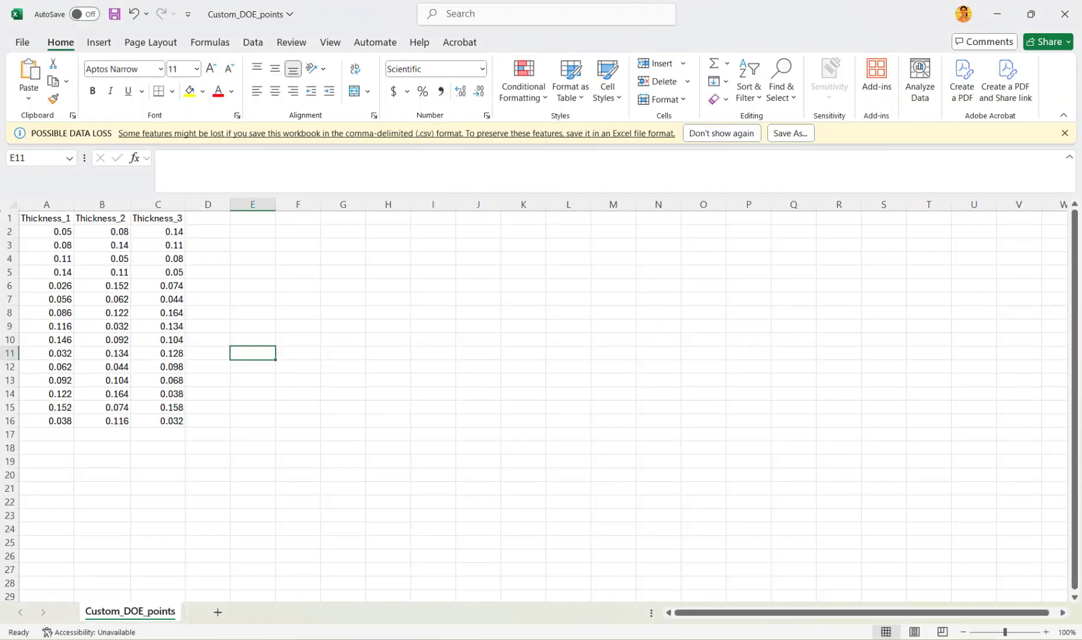
key(alt+Tab)
key(alt+Tab)
drag(51, 233, 153, 421)
key(alt+Tab)
drag(270, 200, 430, 453)
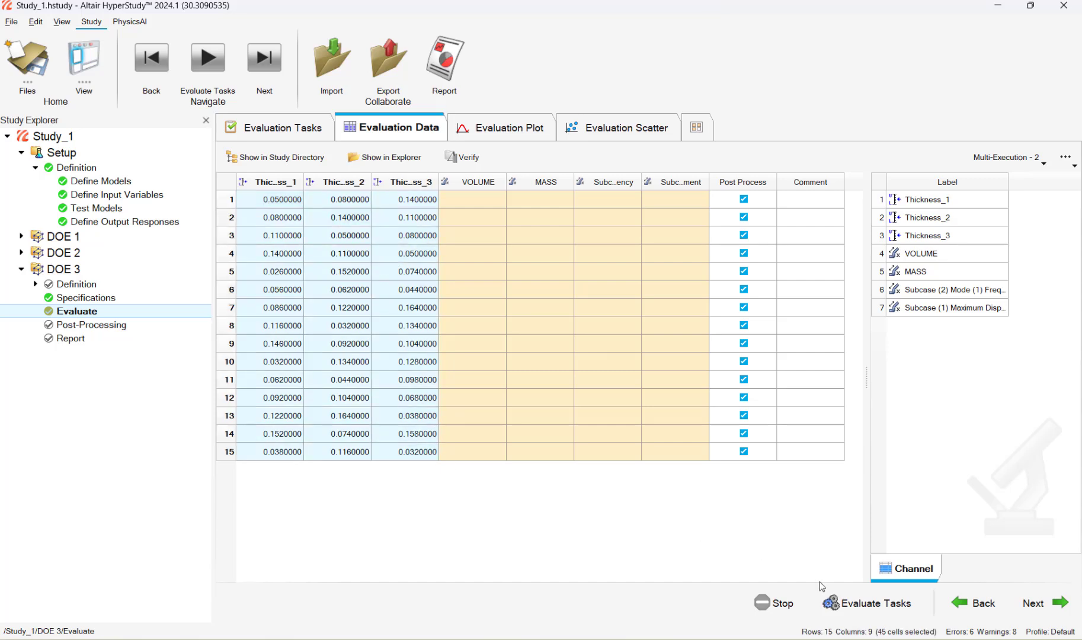
- Evaluate all 15 DOE 3 runs with Evaluate Tasks
click(832, 602)
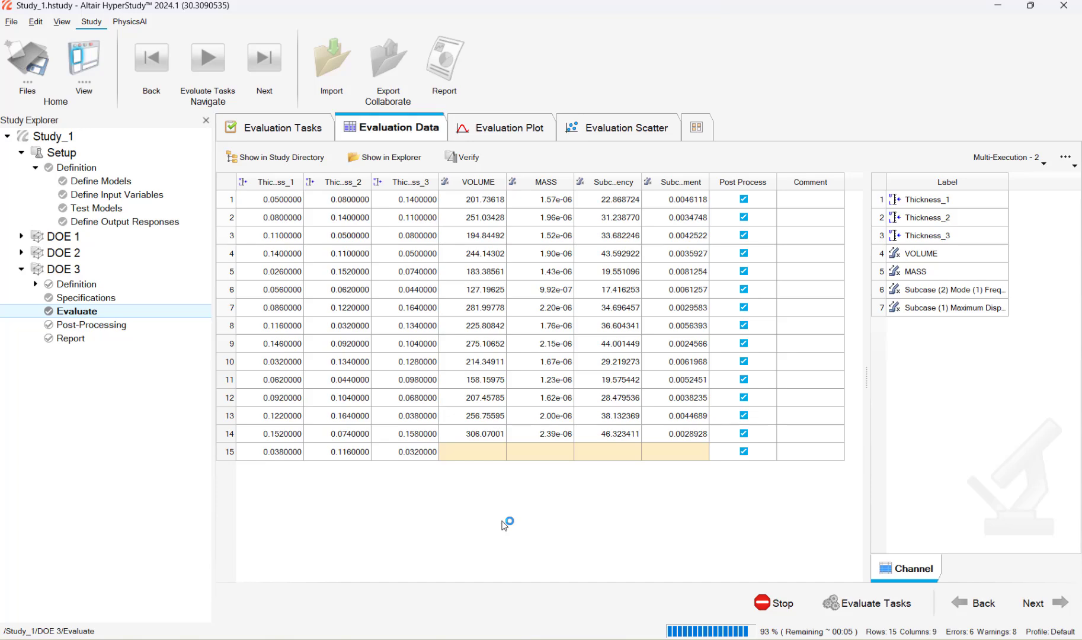
- View the VOLUME Pareto plot for the three thicknesses, then return to the evaluated 15-run data
click(155, 327)
click(681, 128)
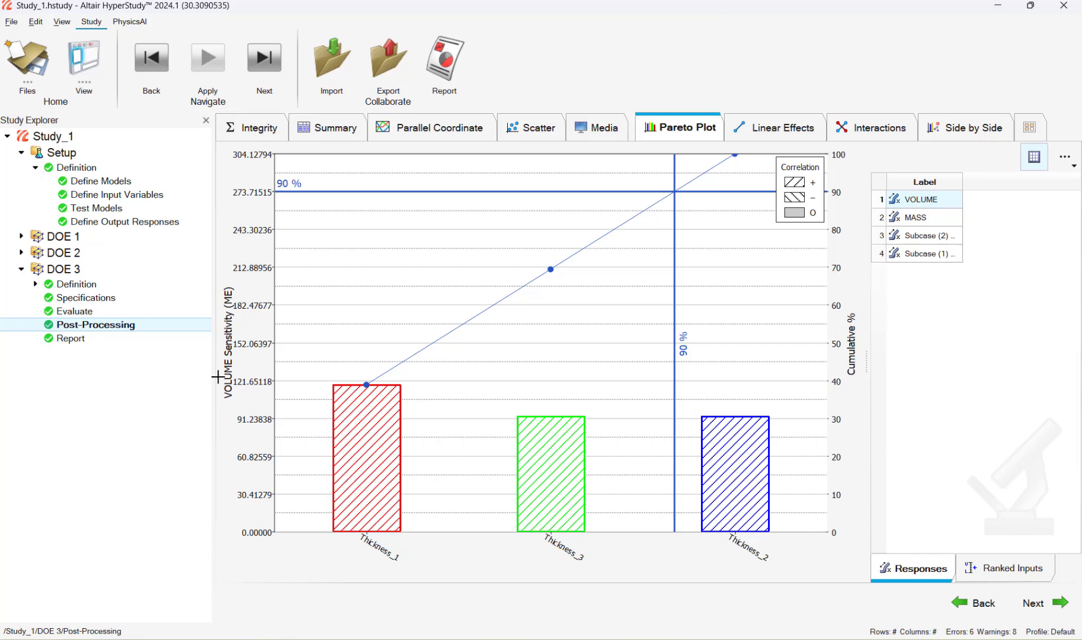
click(154, 303)
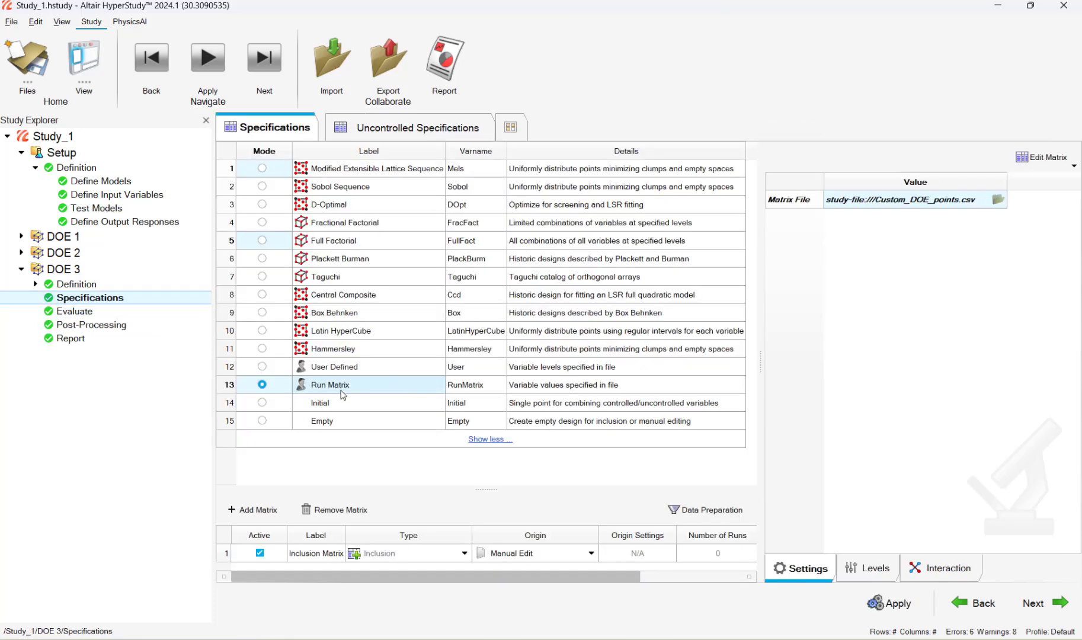
click(145, 325)
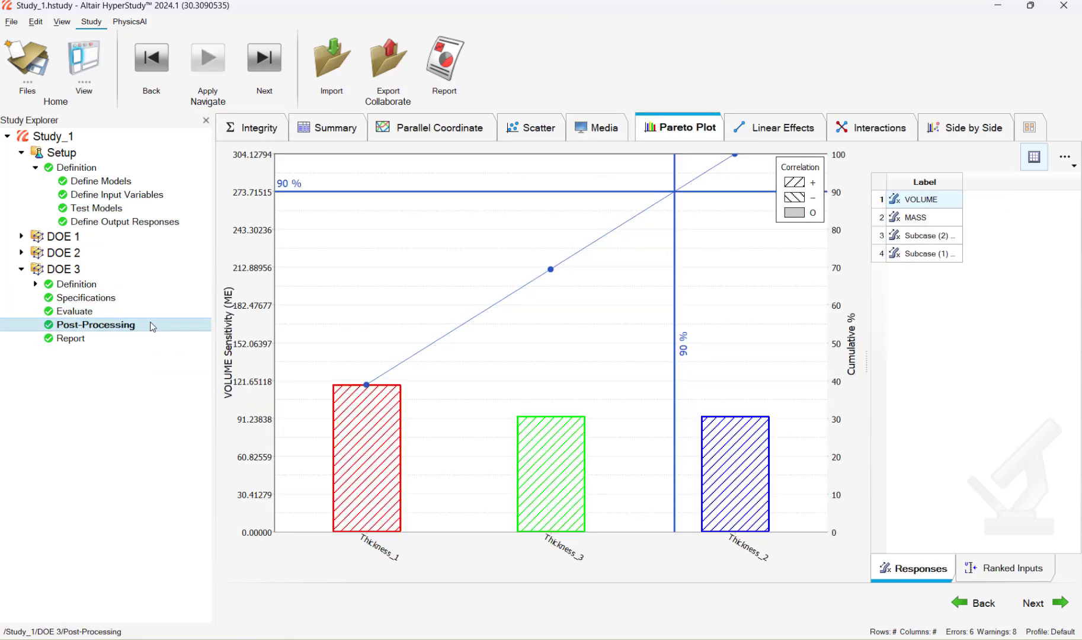
click(163, 312)
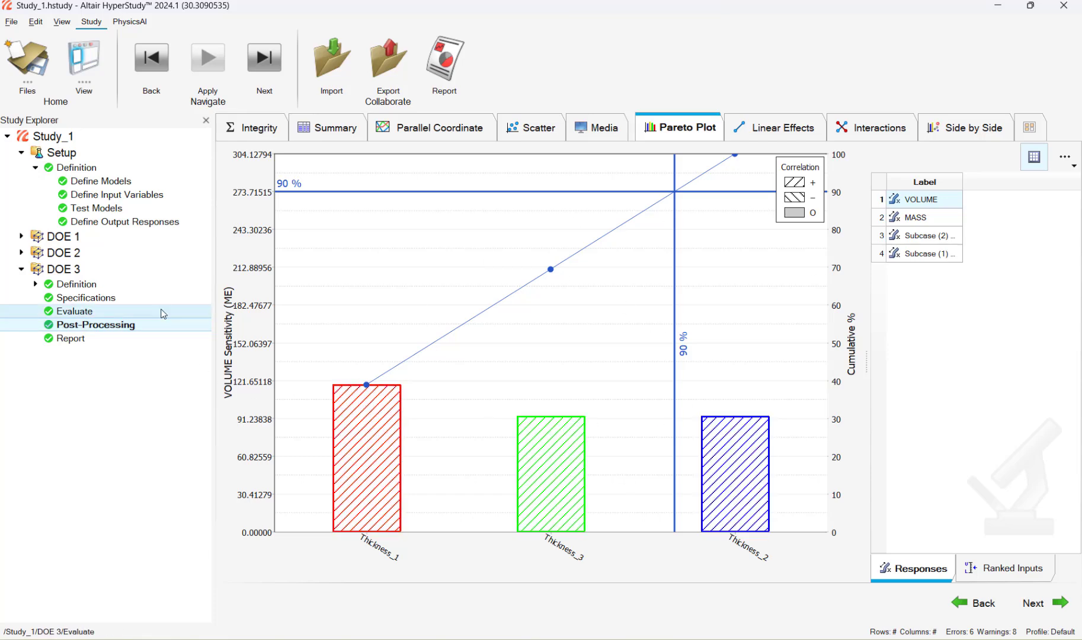
click(162, 312)
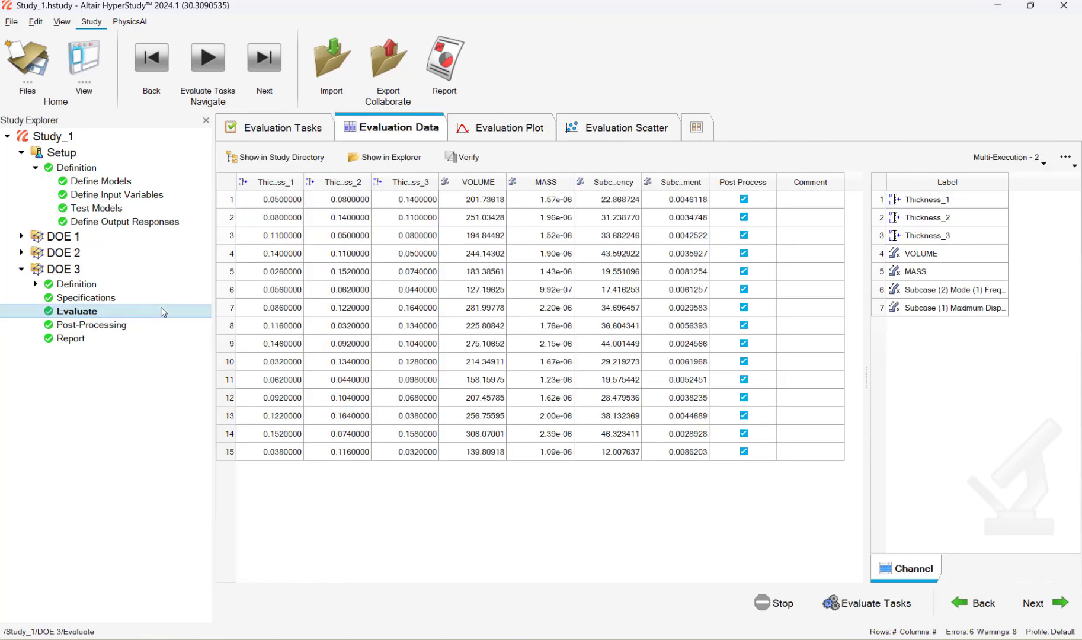